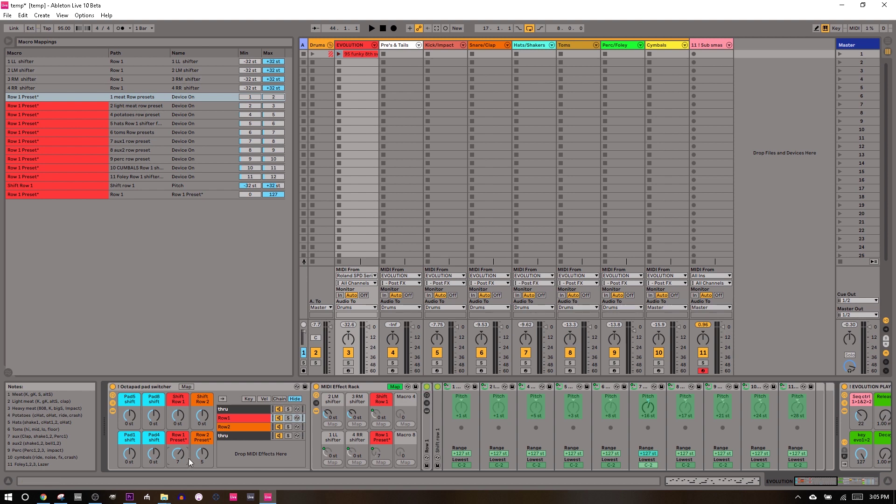
Set the Row 1 Preset macro of the Octapad pad switcher to 1.
left_click_drag(189, 461, 189, 472)
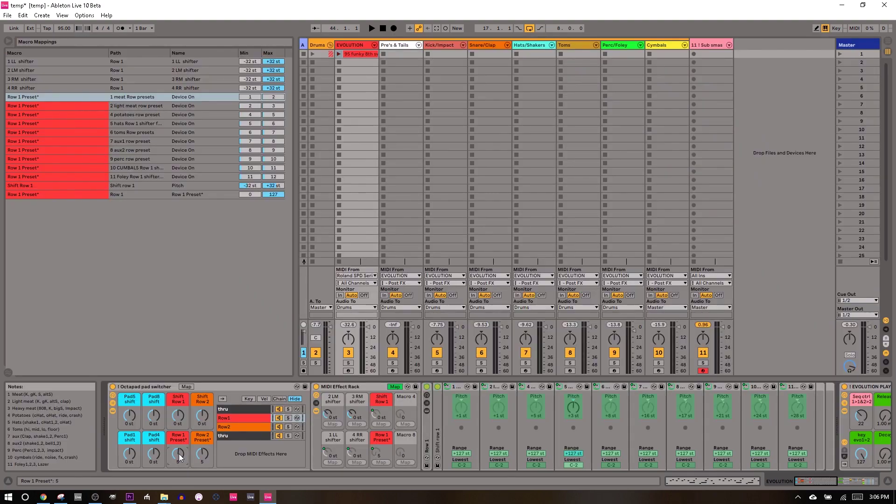
left_click_drag(178, 454, 180, 458)
Examine the minimum and maximum ranges of the MIDI Effect Rack's Row 1 Preset mappings, including meat, light meat, potatoes and hats, and leave map mode.
left_click(231, 98)
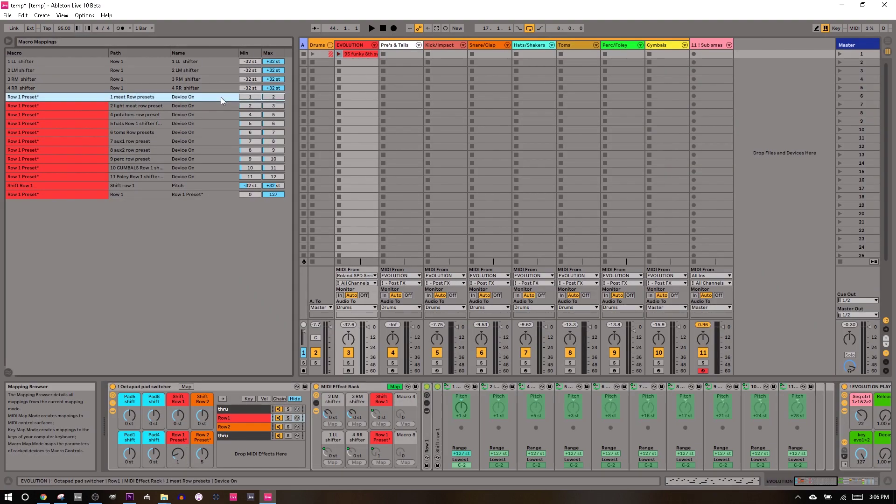
left_click_drag(242, 100, 242, 99)
left_click(274, 98)
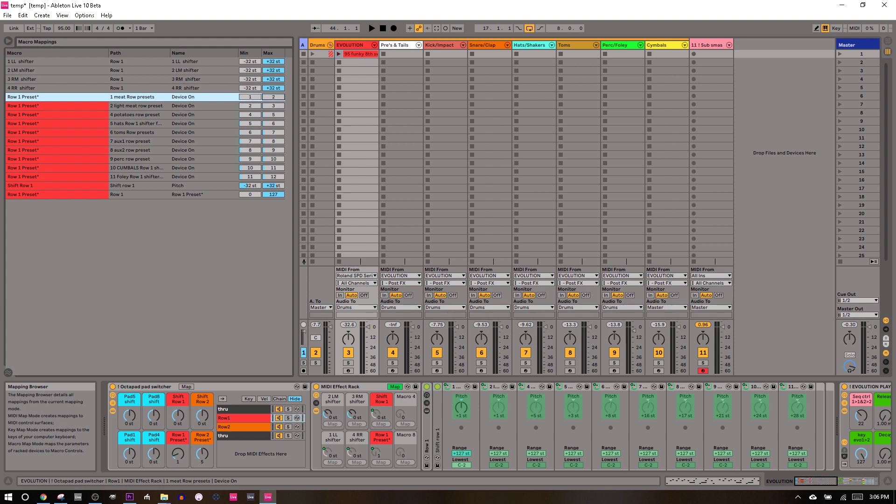
left_click(275, 105)
left_click(274, 105)
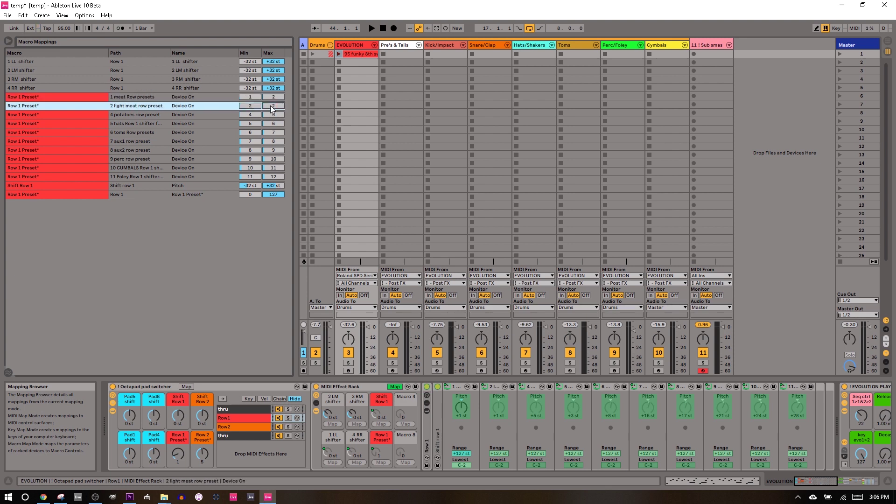
left_click(251, 116)
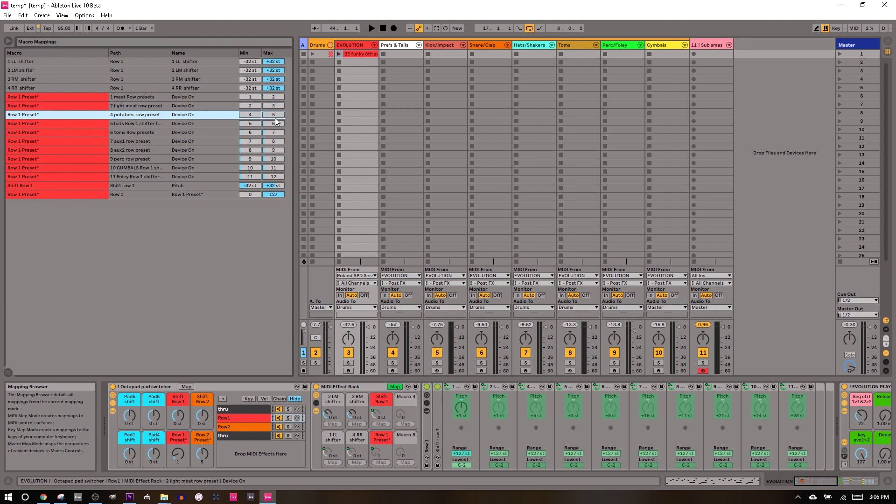
left_click(243, 176)
left_click_drag(225, 164, 225, 123)
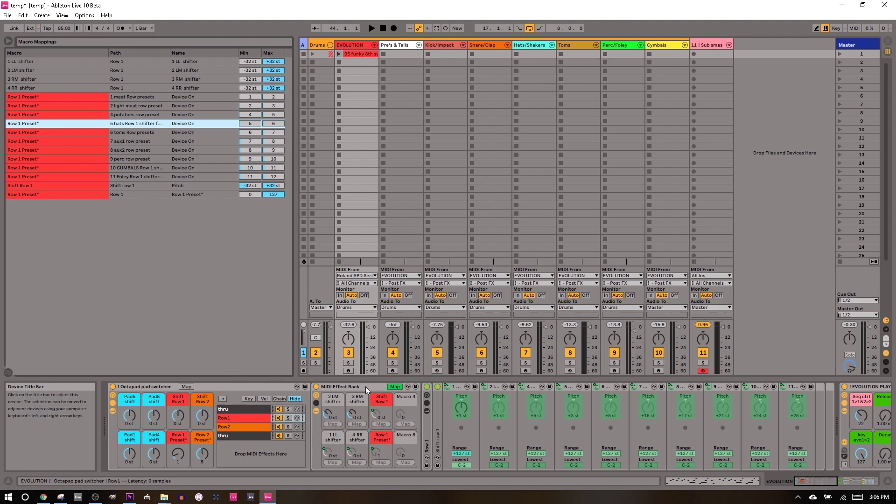
left_click(394, 386)
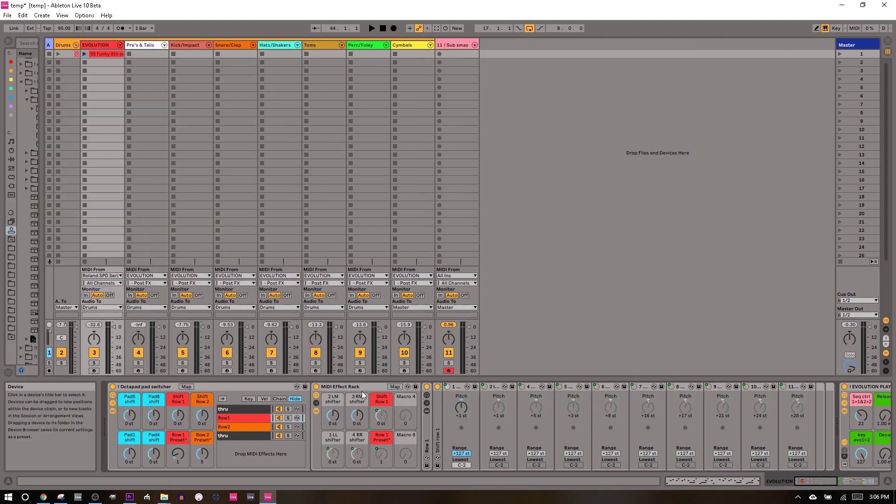
Compare the devices in the Row2 and Row1 chains of the Octapad pad switcher, ending on Row1.
left_click(259, 419)
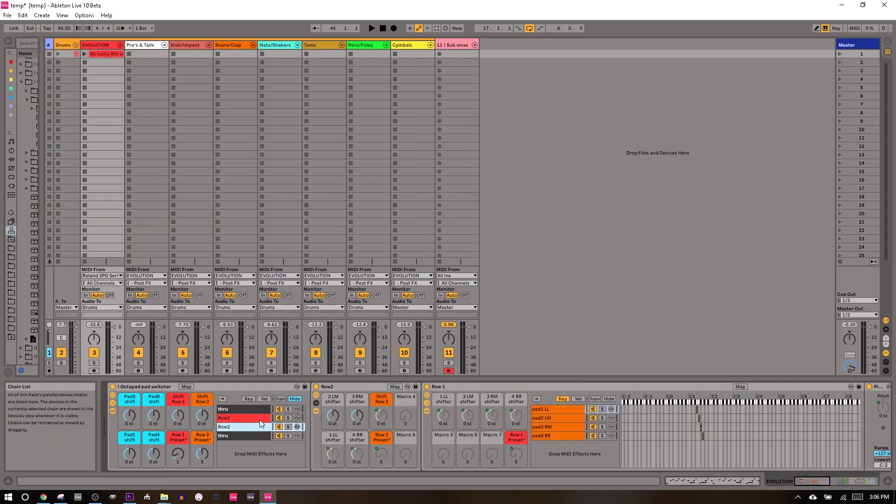
left_click(259, 428)
left_click(233, 419)
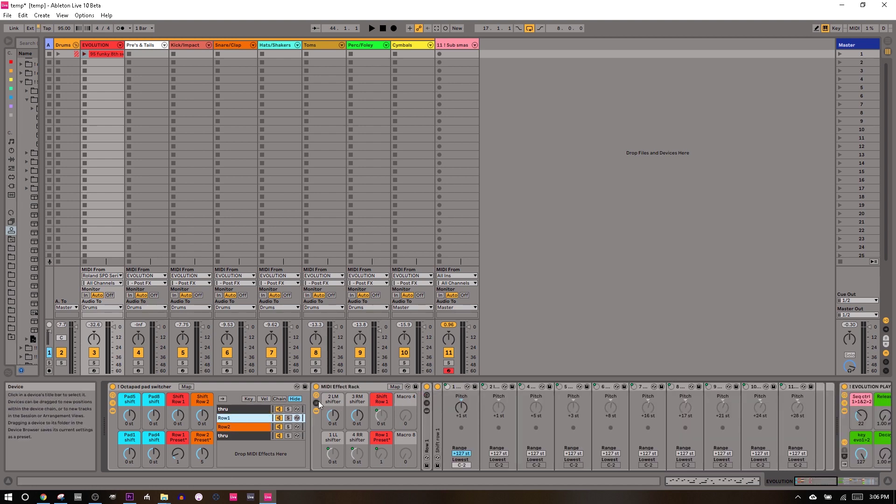
Show the MIDI Effect Rack's chain list, unfold the nested Row 1 rack and select its pad1 LL chain.
left_click(426, 403)
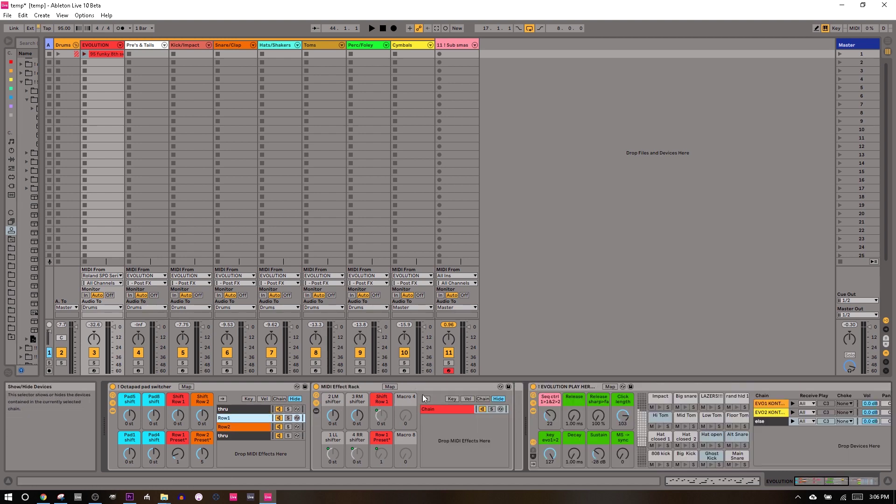
left_click(445, 408)
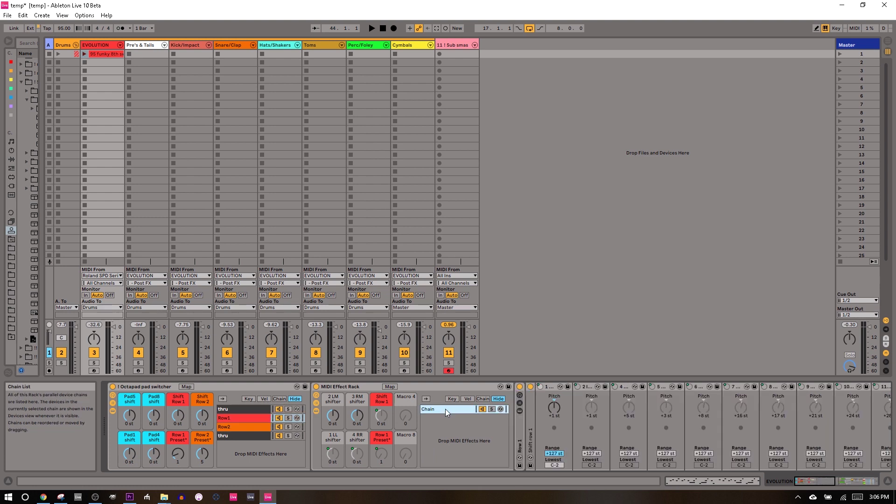
left_click(519, 401)
left_click(537, 418)
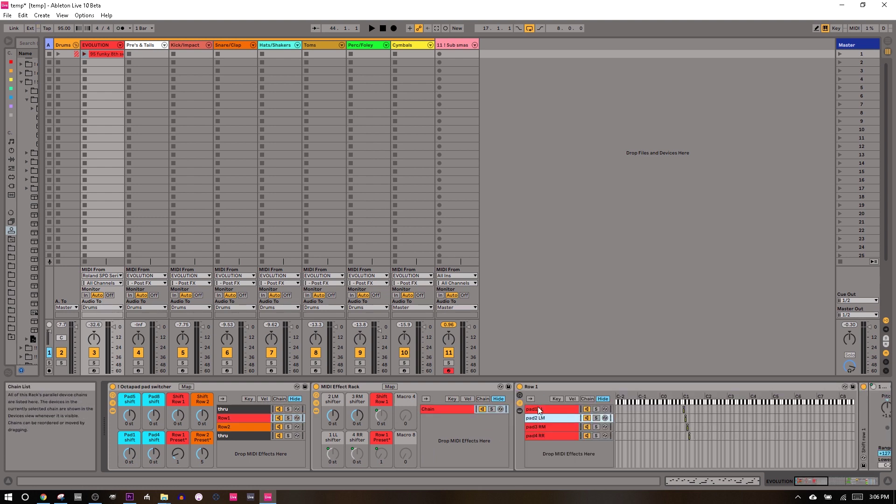
left_click(536, 409)
Inspect the key zones of the MIDI Effect Rack and of the Octapad pad switcher's chains, focusing on Row1.
left_click(455, 398)
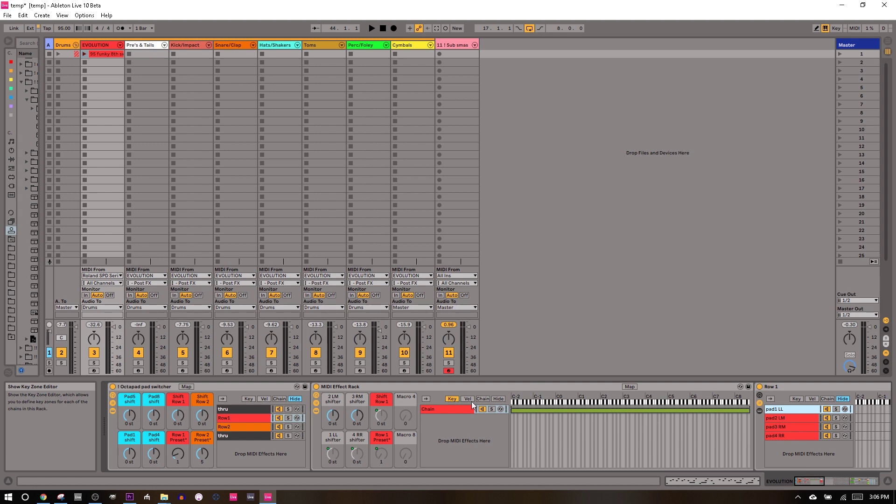
left_click(452, 399)
left_click(249, 398)
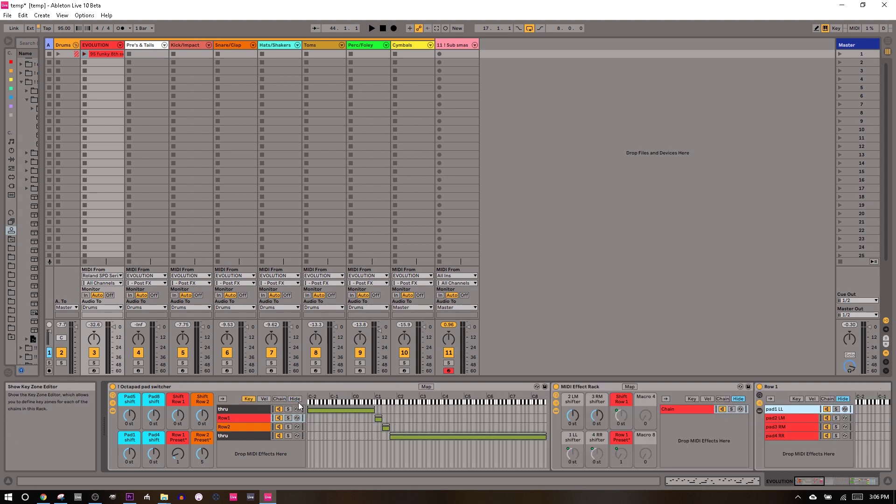
left_click(253, 418)
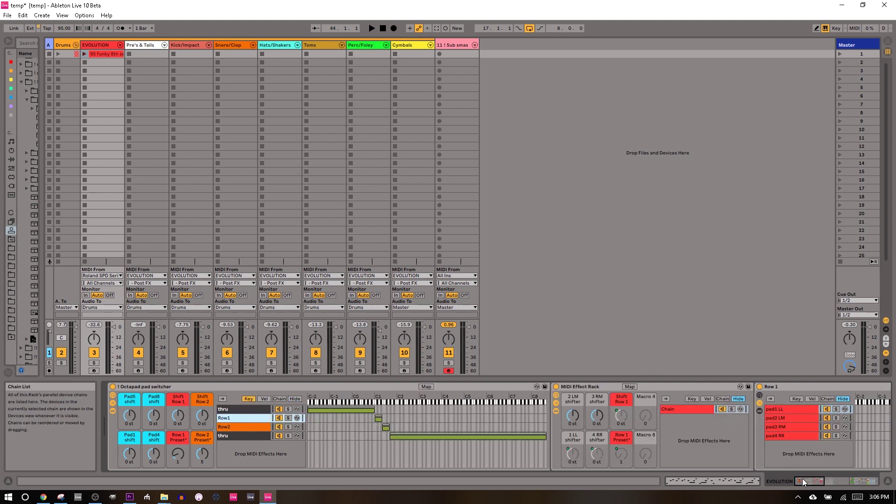
Examine the key zones of the pad2 LM, pad3 RM and pad4 RR chains in the Row 1 rack.
left_click_drag(803, 483, 820, 483)
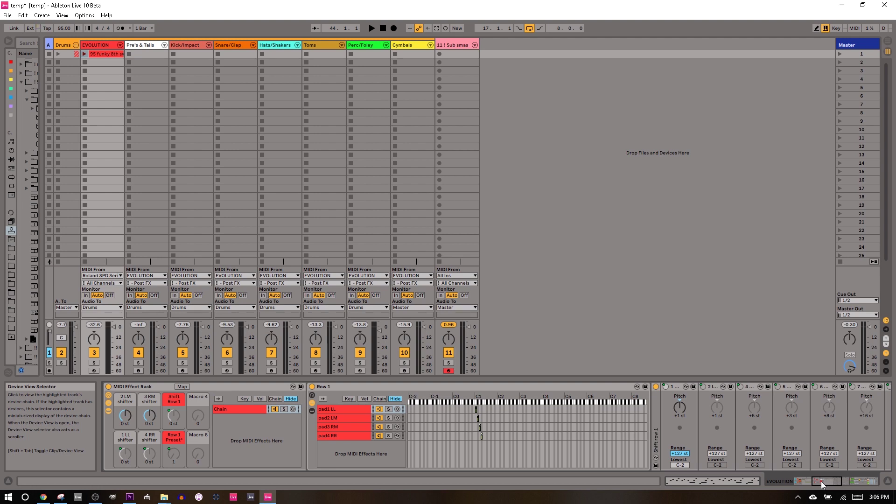
left_click(361, 419)
left_click(364, 428)
left_click(367, 436)
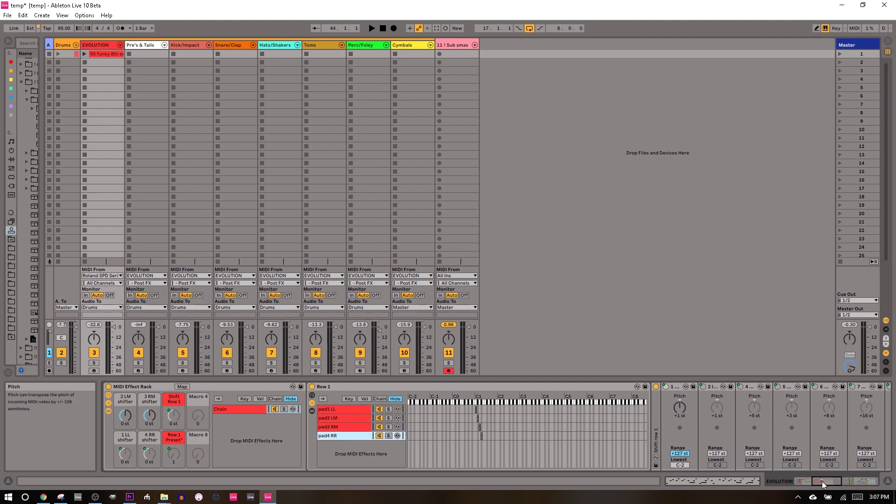
Collapse the MIDI Effect Rack's chain list and hide the Octapad pad switcher's key zone editor.
mouse_move(823, 485)
left_mouse_down()
mouse_move(834, 480)
mouse_move(809, 484)
left_mouse_up()
left_click(482, 403)
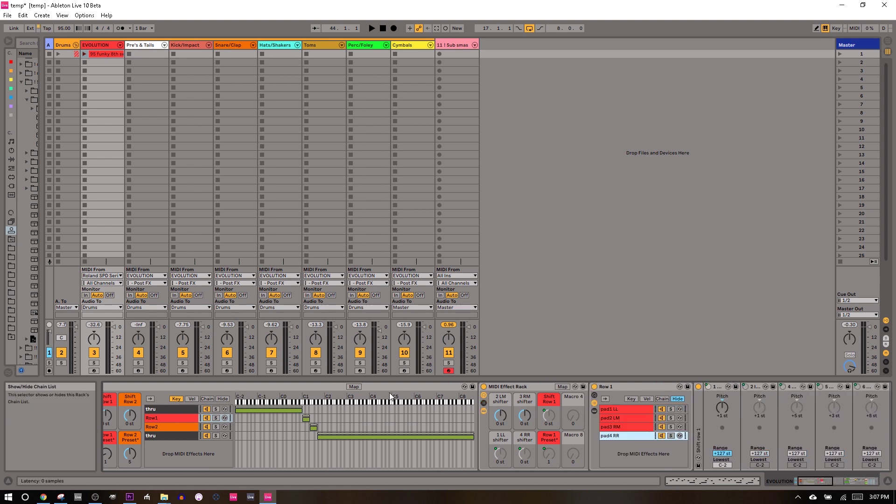
left_click(222, 399)
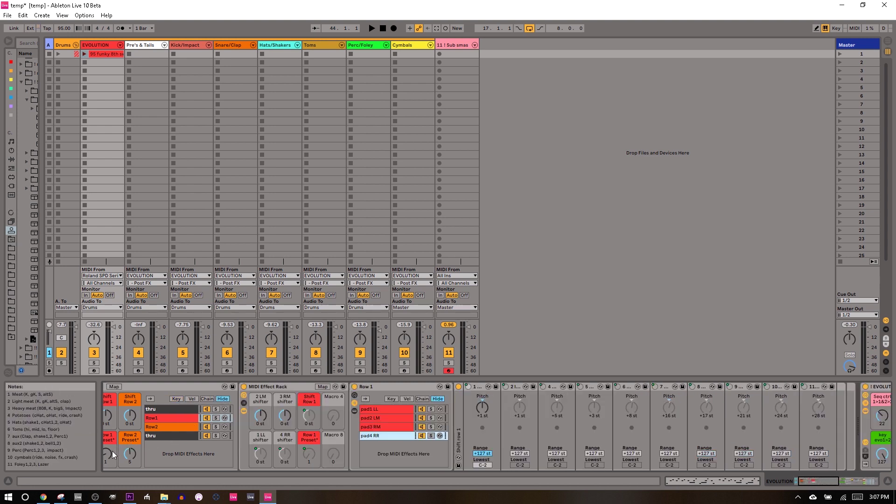
Try the Row 1 Preset macro at 10 and look over the MIDI Effect Rack's macro mappings.
left_click_drag(108, 453, 107, 433)
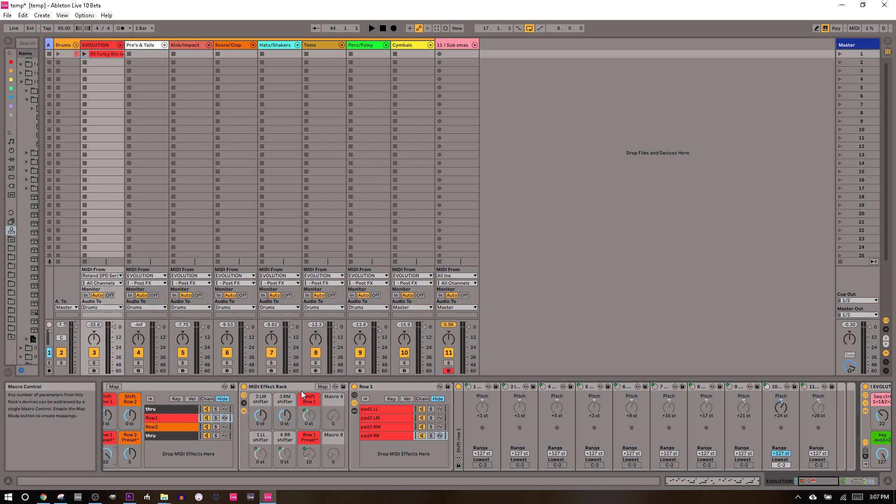
left_click(322, 386)
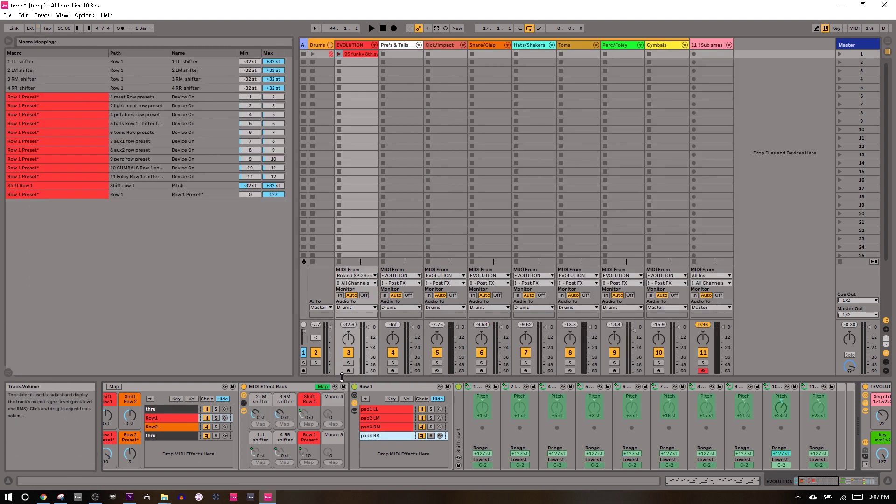
left_click(323, 387)
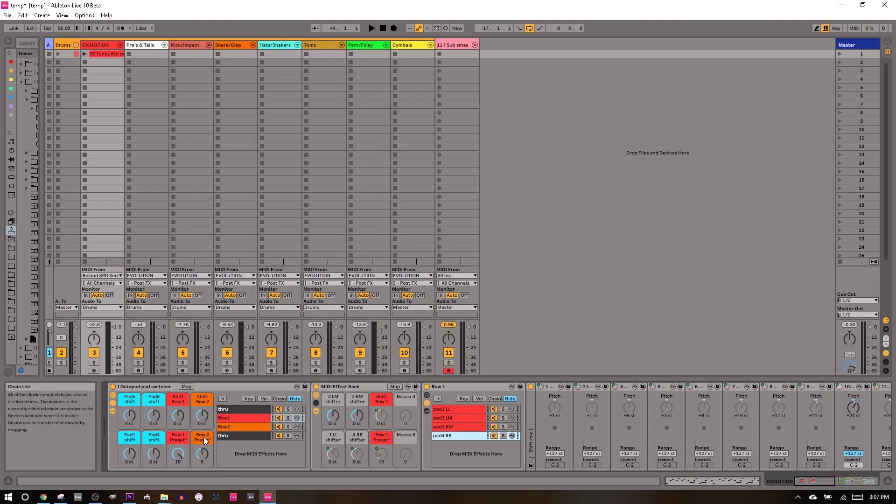
Set the Row 1 Preset macro to 1, select the Row1 chain, and audition the 95 funky 8th clip on the EVOLUTION track.
mouse_move(183, 453)
left_mouse_down()
mouse_move(183, 467)
mouse_move(173, 437)
left_mouse_up()
left_click(228, 418)
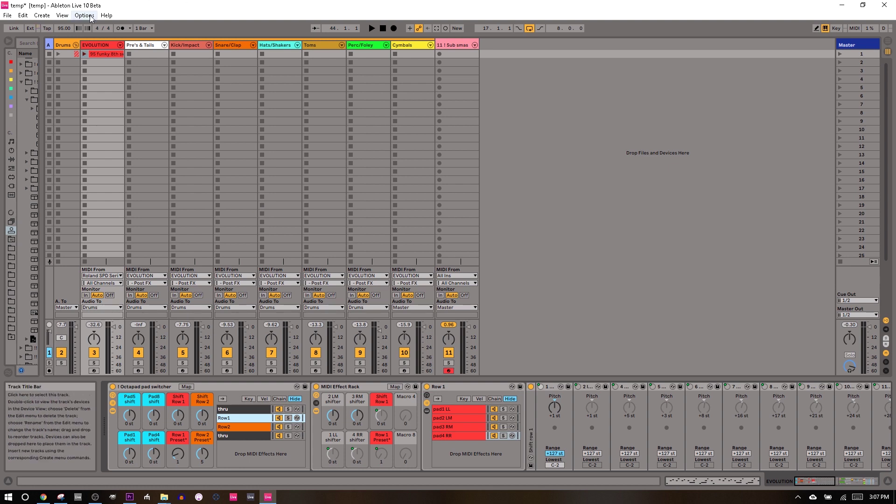
left_click(85, 55)
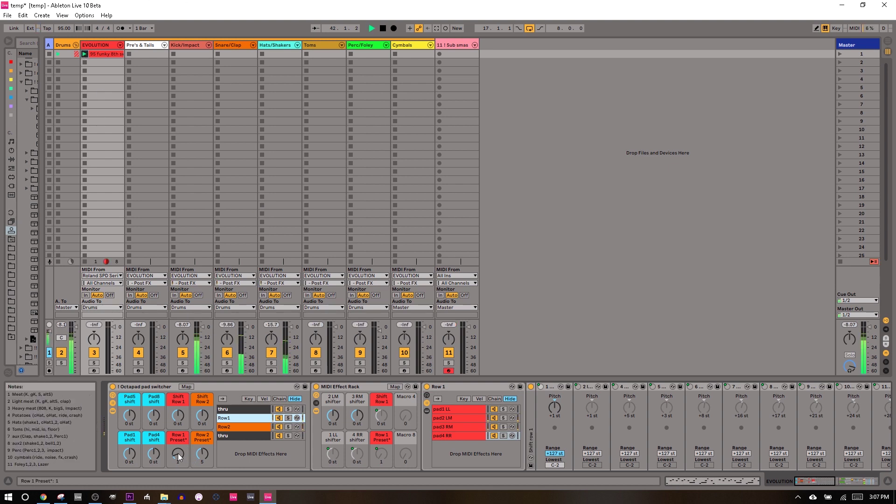
key("space")
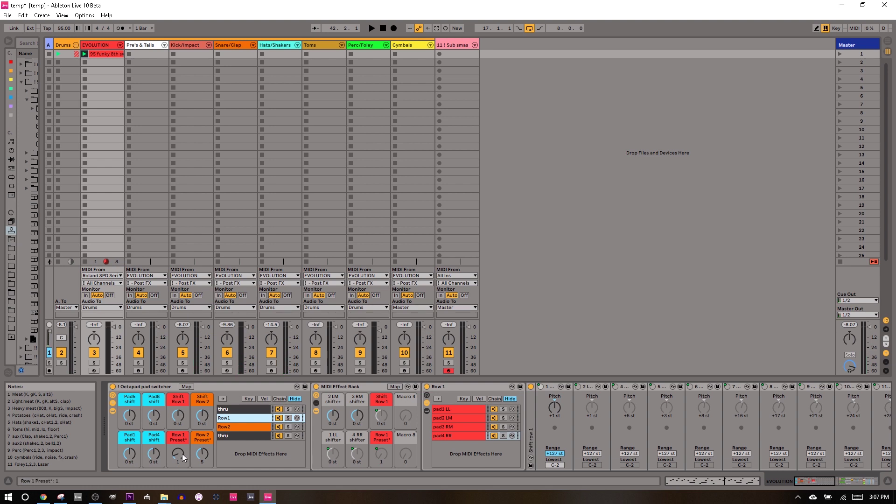
right_click(182, 455)
left_click(205, 405)
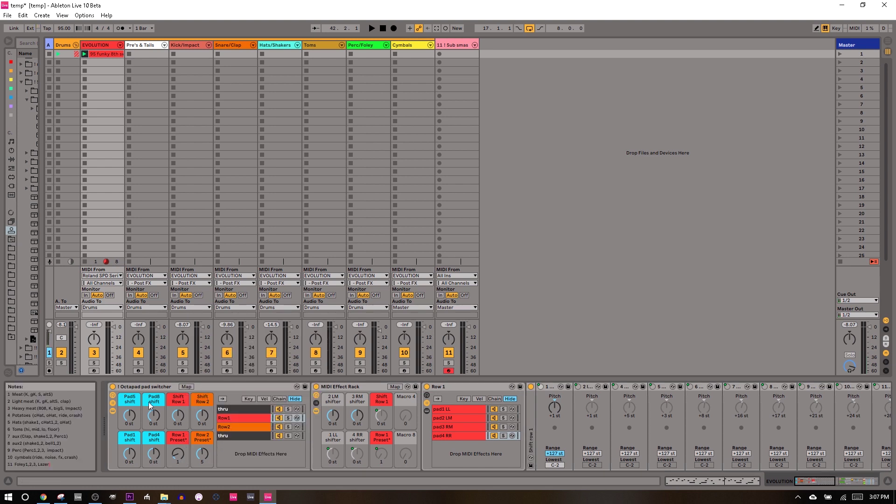
left_click(173, 448)
left_click(179, 456)
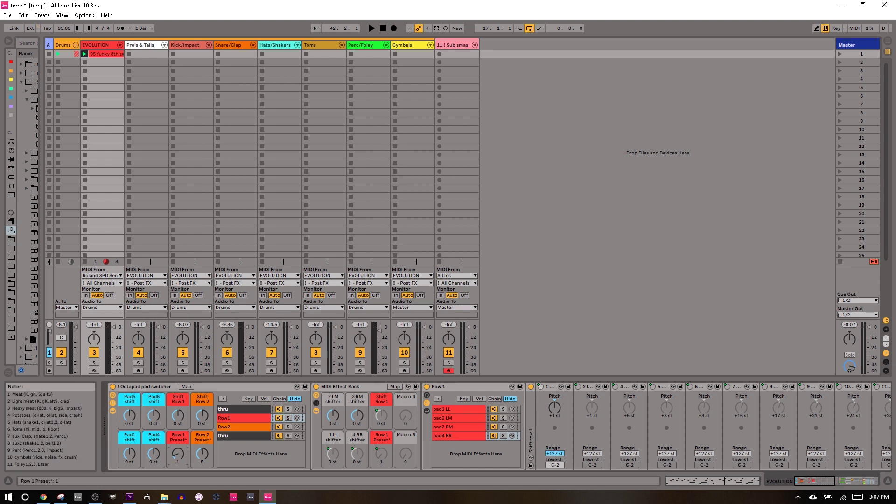
Set Row 1 Preset to 2 and Row 2 Preset to 4, and audition the beat with these presets.
left_click_drag(179, 455, 179, 451)
left_click(202, 454)
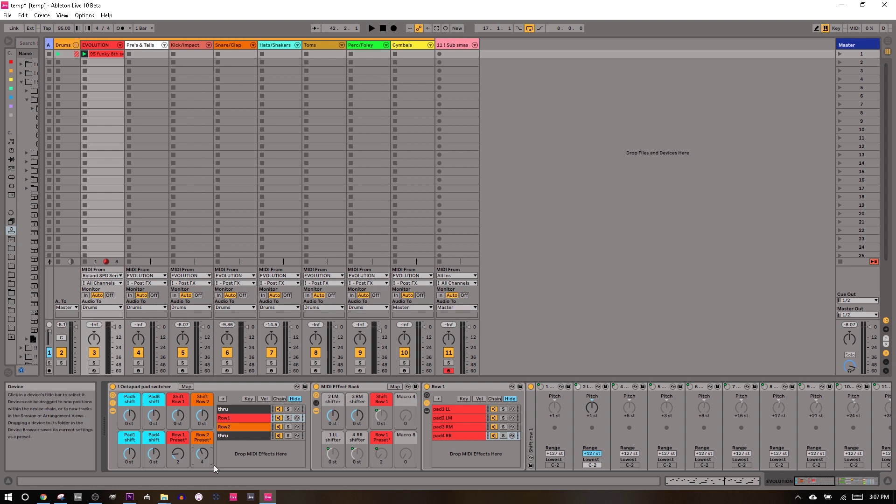
key("space")
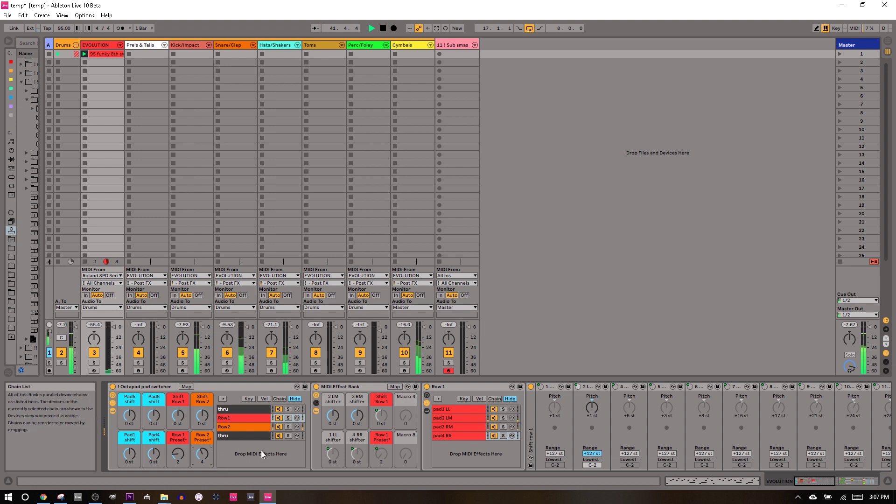
key("space")
Set the Row 1 Preset macro to 1 and hide the chain devices of the Octapad pad switcher.
left_click_drag(183, 455, 178, 476)
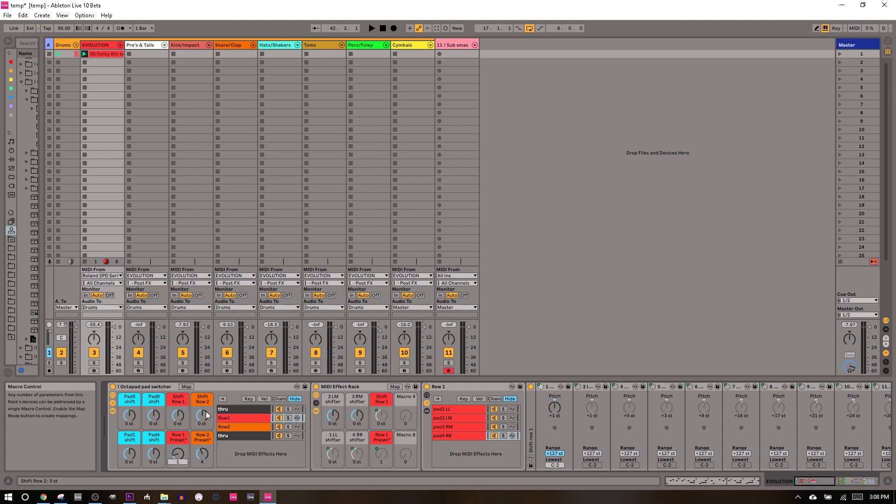
left_click(112, 411)
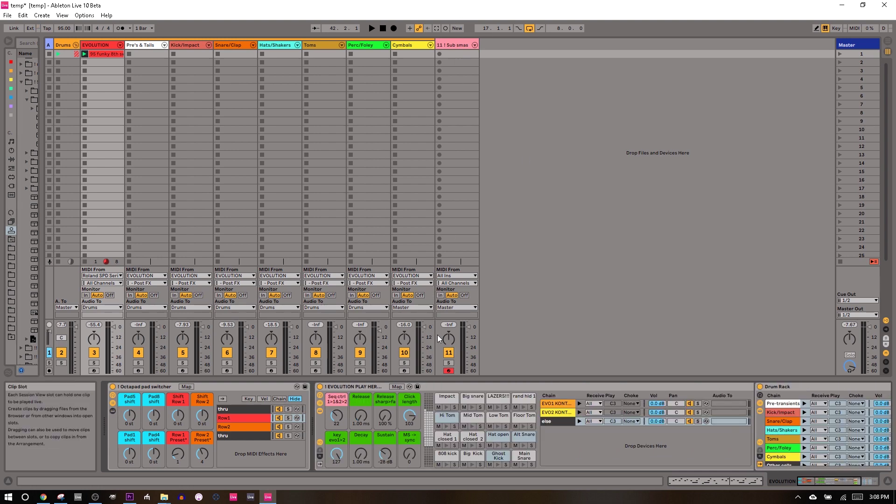
On the Sub smasher track, try the Pre-trans gap rack's Mode*/16delay macro at 8 and set it to 2.
left_click(451, 45)
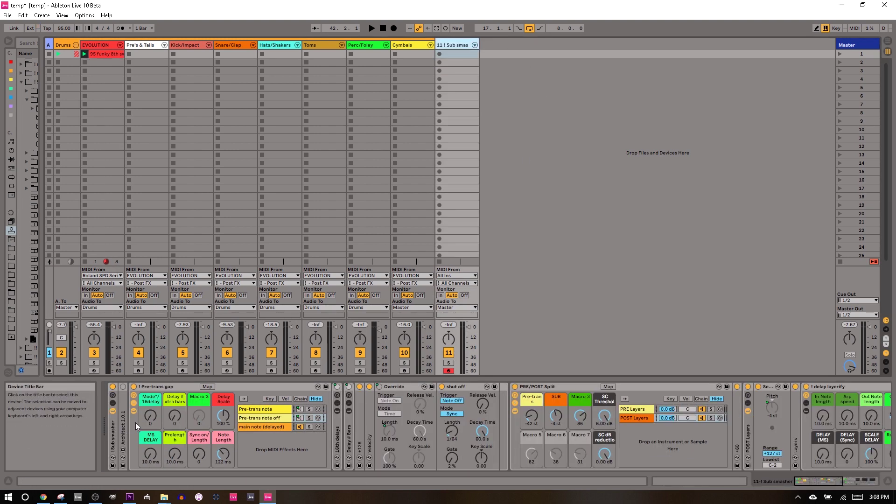
left_click(145, 422)
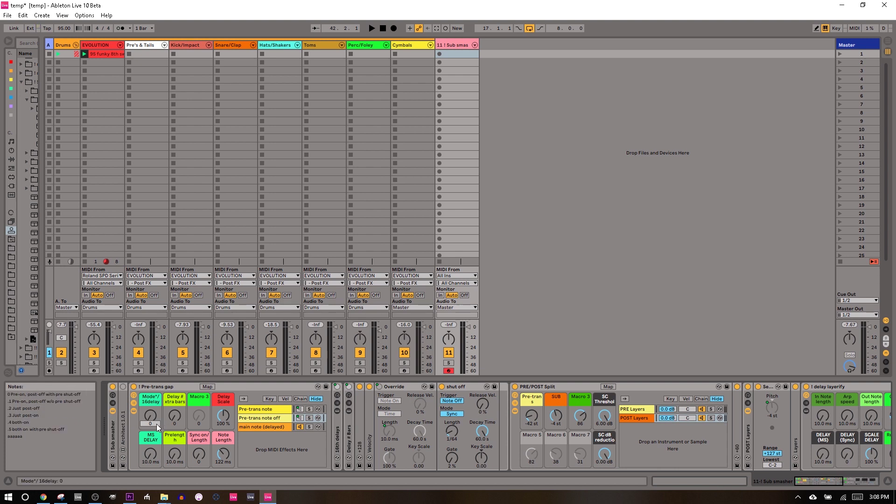
left_click_drag(156, 423, 155, 417)
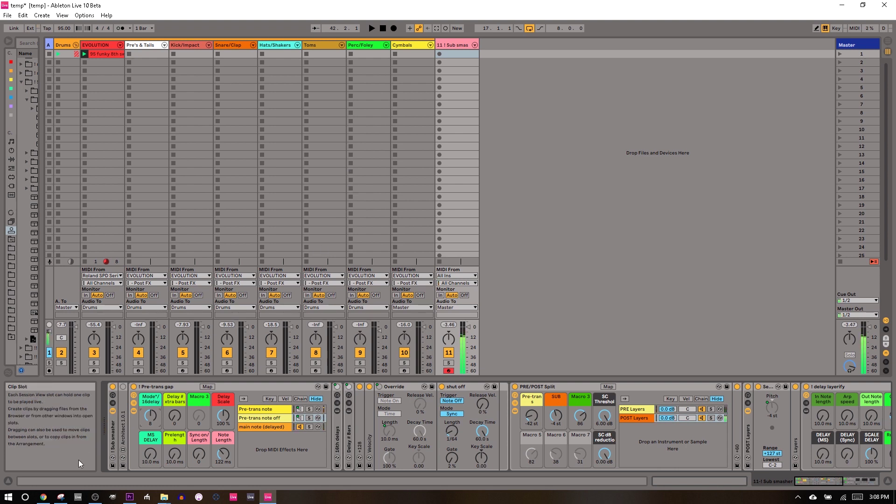
left_click_drag(157, 419, 157, 432)
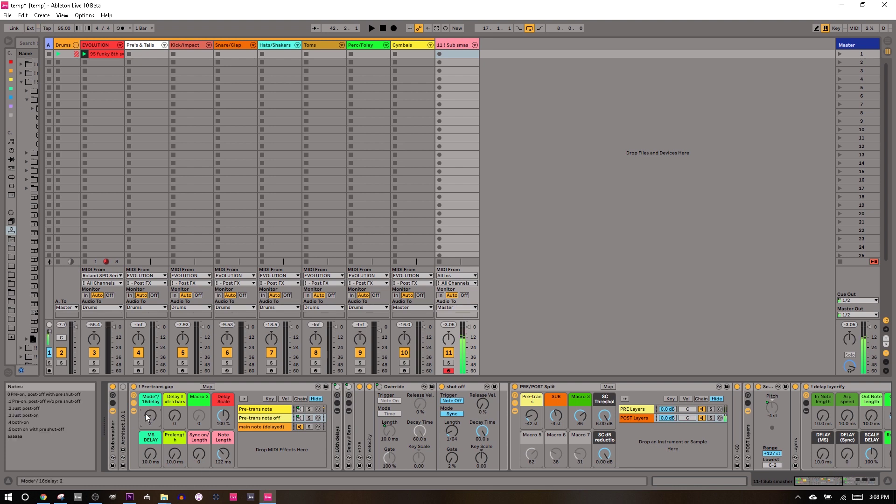
Set the PRE/POST Split rack's SUB macro to -22 st and the Pre-trans gap rack's Mode*/16delay macro to 0.
left_click_drag(547, 418, 548, 432)
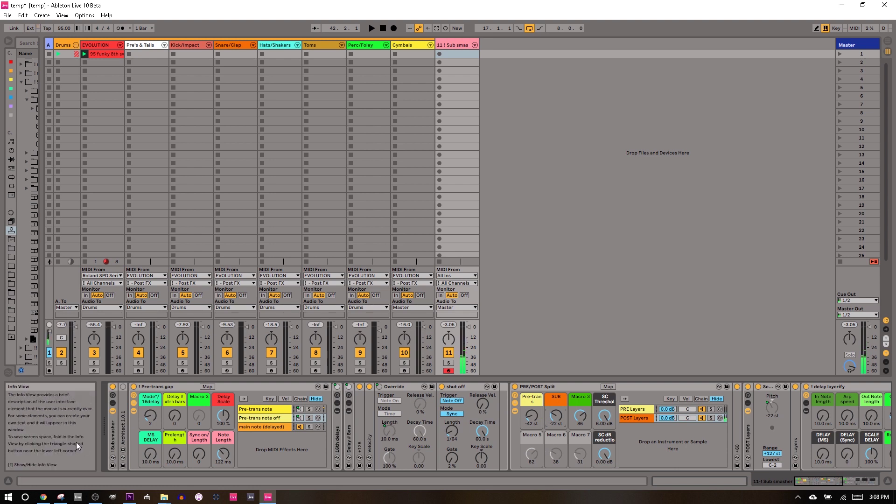
left_click_drag(153, 418, 153, 420)
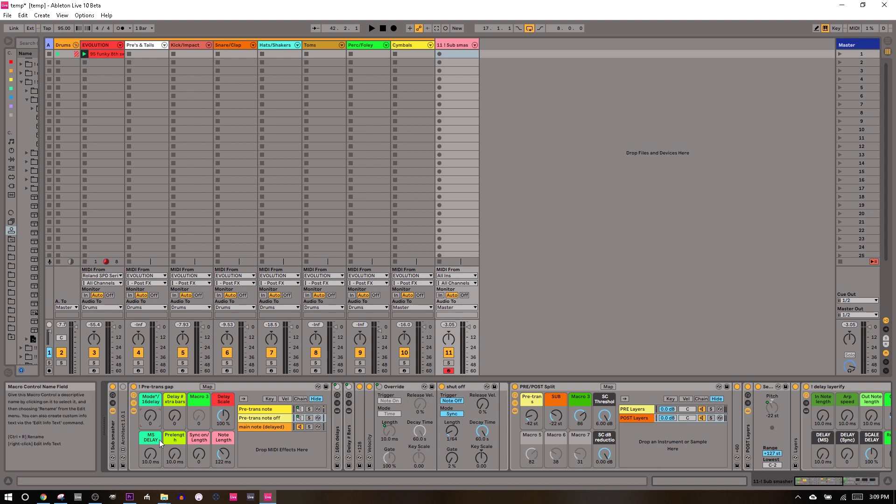
mouse_move(151, 415)
left_mouse_down()
mouse_move(151, 402)
mouse_move(151, 418)
left_mouse_up()
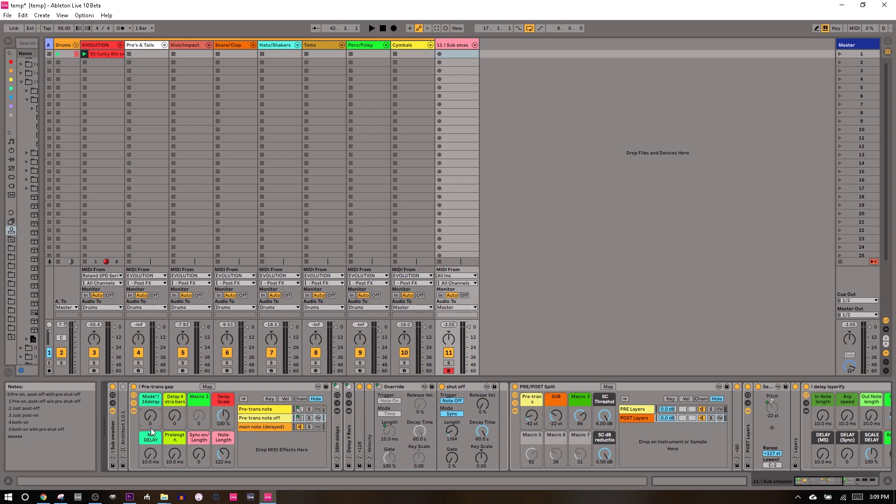
left_click_drag(150, 415, 150, 409)
left_click_drag(150, 415, 150, 418)
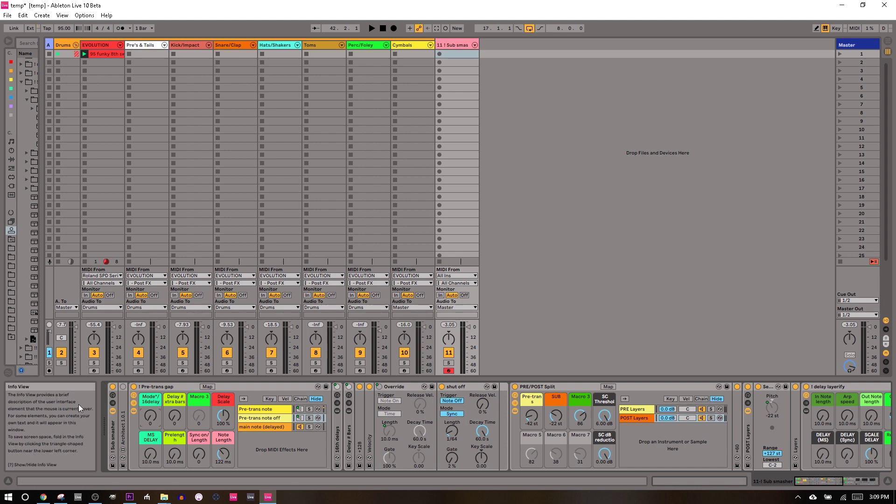
Examine the Pre-trans gap rack's macro mappings, including the minimum and maximum of an MS DELAY Device On mapping.
left_click(209, 386)
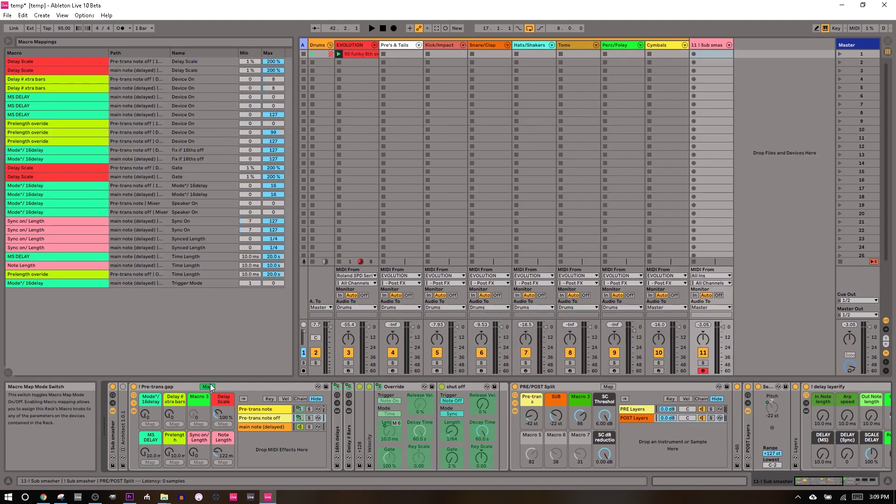
left_click(251, 96)
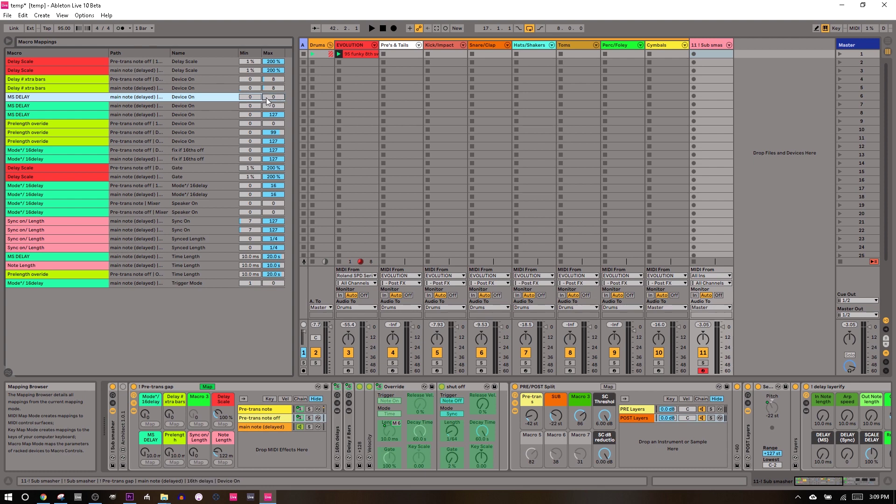
key("Return")
left_click(207, 387)
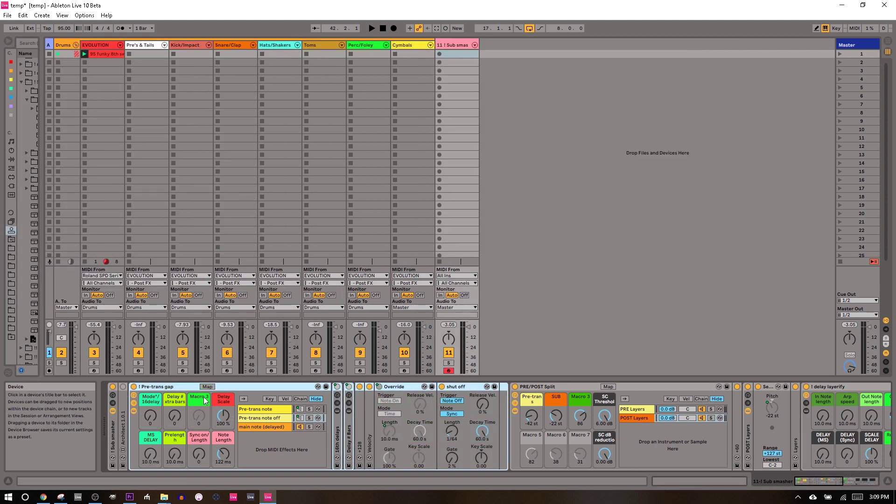
Try out the Pre-trans gap rack's Mode*/16delay macro and leave it at 0.
left_click_drag(155, 424, 154, 411)
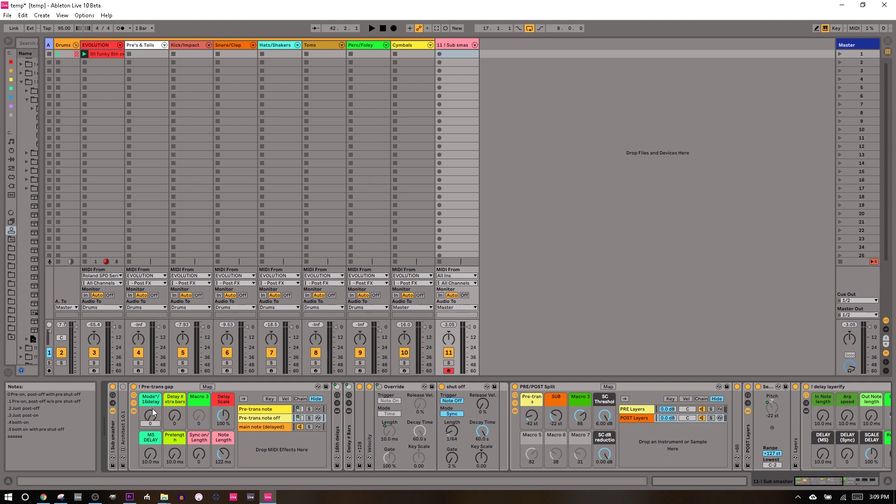
left_click(154, 413)
left_click(299, 417)
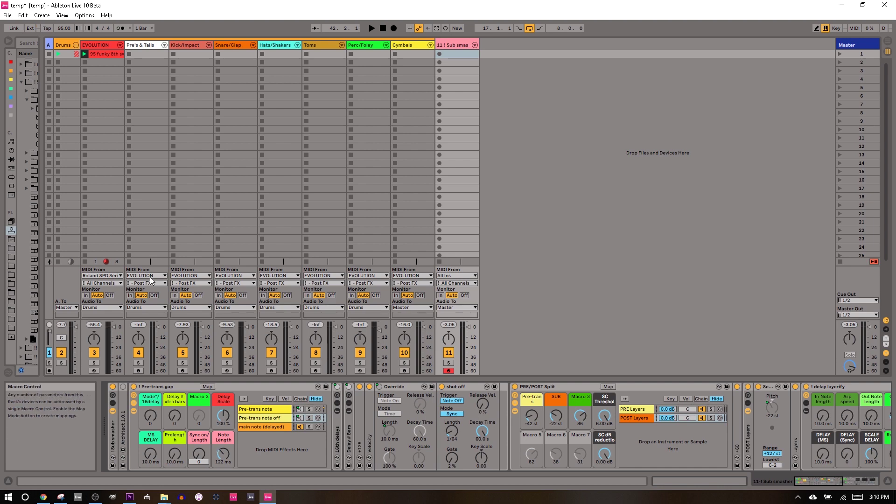
On the EVOLUTION track, set the Octapad pad switcher's Row 1 Preset macro to 11.
left_click(99, 49)
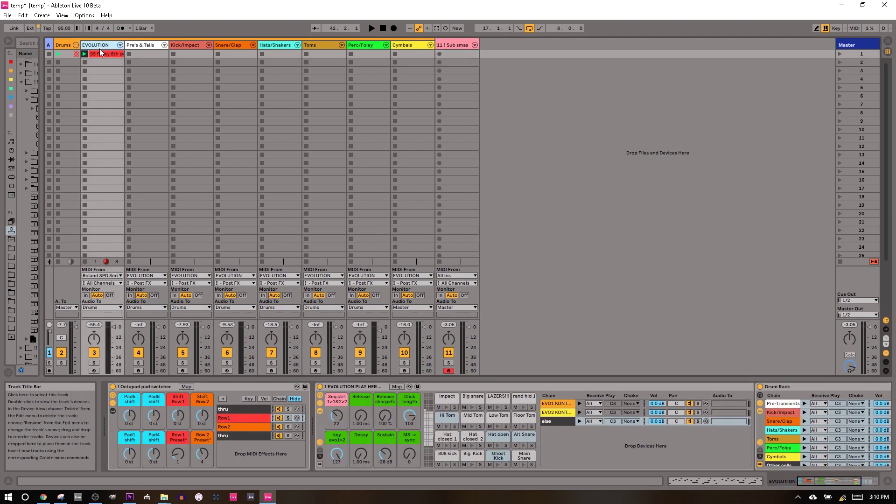
left_click(179, 456)
left_click_drag(179, 455, 180, 434)
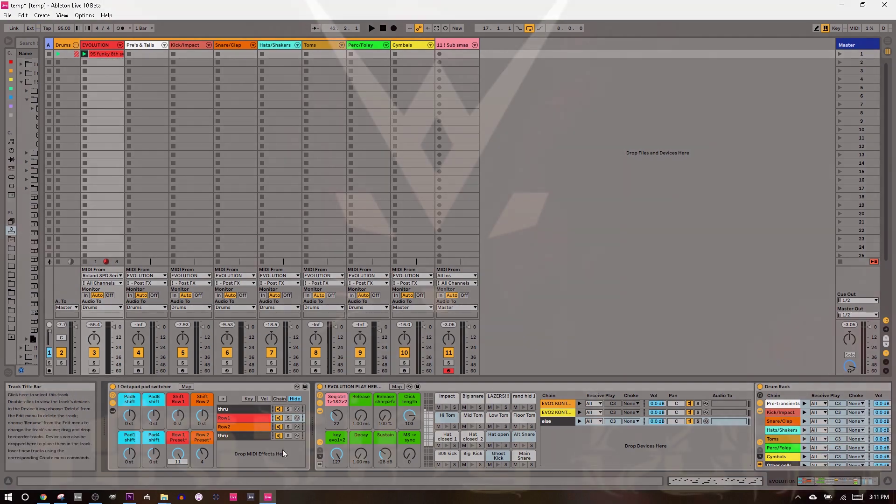